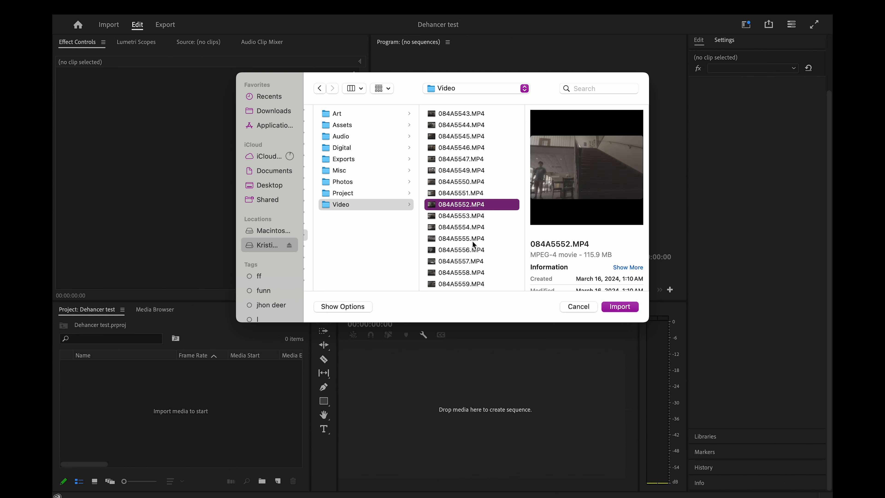
Select clips 084A5610.MP4, 084A5611.MP4, 084A5612.MP4 and 084A5604.MP4 in the Video folder for import
{"action": "scroll", "coordinate": [473, 249], "scroll_direction": "down", "scroll_amount": 10}
{"action": "left_click", "coordinate": [472, 249]}
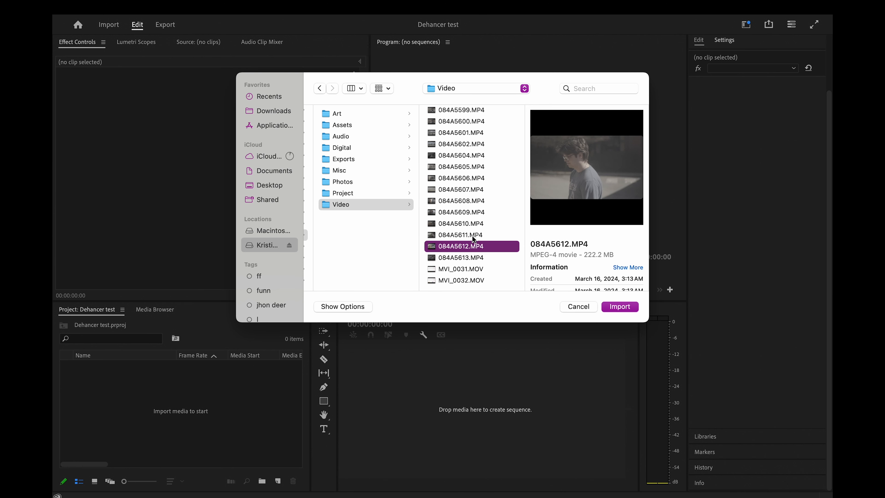
{"action": "left_click", "coordinate": [473, 235], "text": "shift"}
{"action": "left_click", "coordinate": [472, 223], "text": "shift"}
{"action": "scroll", "coordinate": [471, 218], "scroll_direction": "up", "scroll_amount": 2}
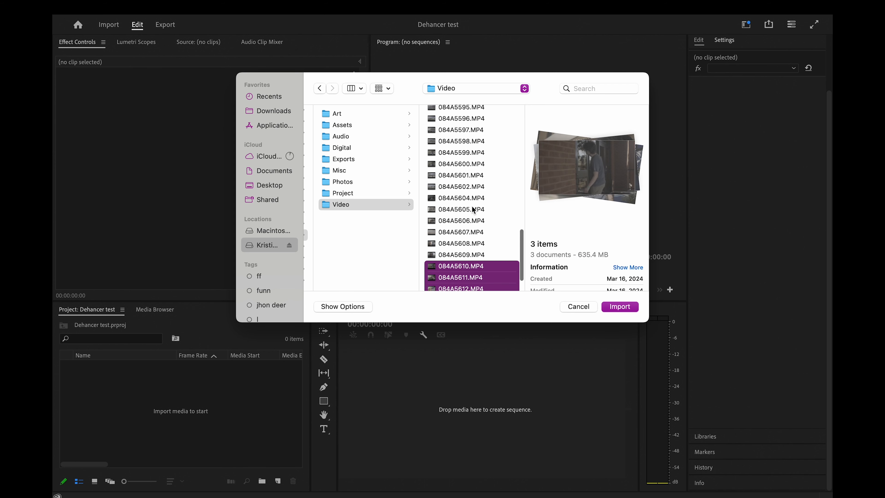
{"action": "left_click", "coordinate": [476, 198], "text": "super"}
Add clips 084A5595, 084A5588, 084A5573, 084A5566 and 084A5565 to the file selection and import all the selected clips
{"action": "scroll", "coordinate": [476, 201], "scroll_direction": "up", "scroll_amount": 2}
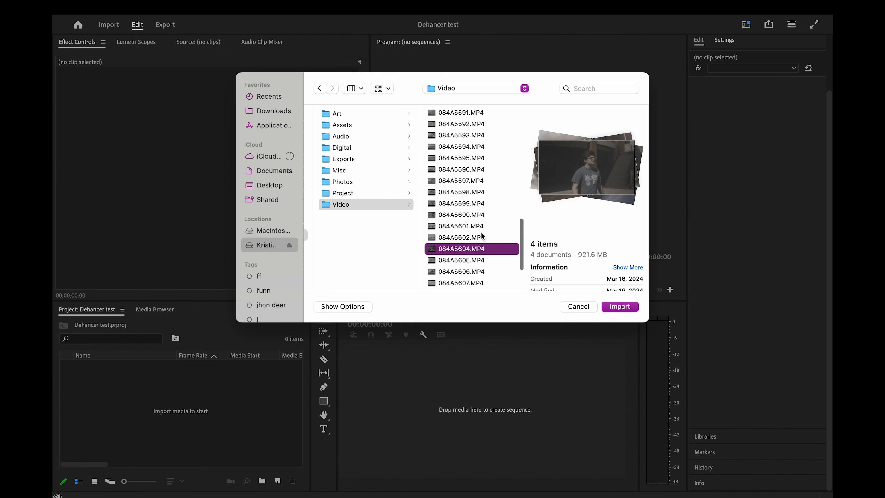
{"action": "left_click", "coordinate": [470, 159], "text": "super"}
{"action": "scroll", "coordinate": [470, 181], "scroll_direction": "up", "scroll_amount": 3}
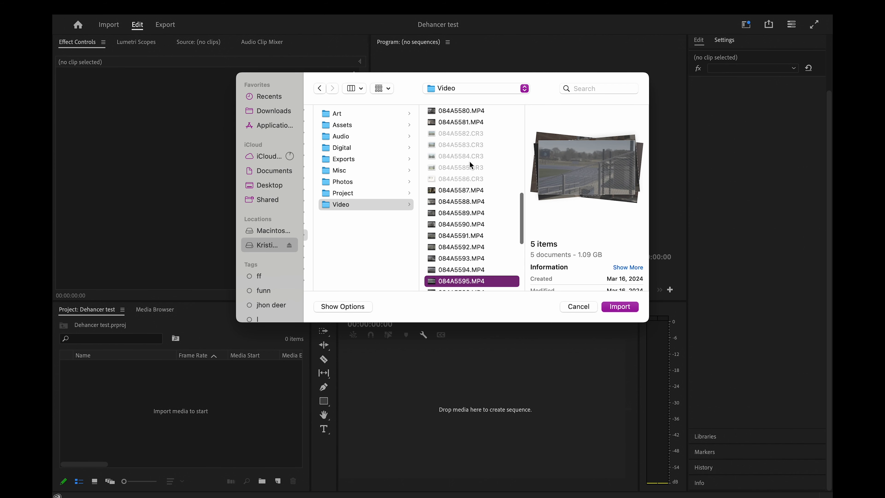
{"action": "left_click", "coordinate": [470, 198], "text": "super"}
{"action": "scroll", "coordinate": [470, 199], "scroll_direction": "up", "scroll_amount": 3}
{"action": "left_click", "coordinate": [466, 167], "text": "super"}
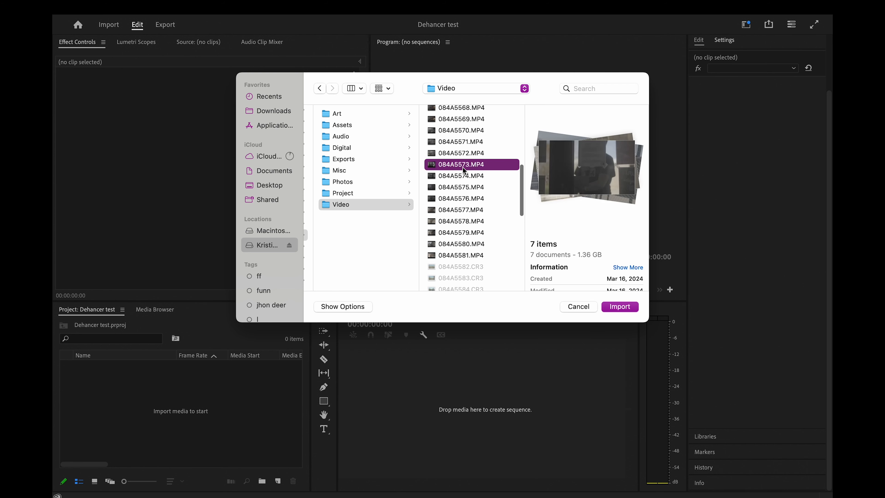
{"action": "scroll", "coordinate": [465, 168], "scroll_direction": "up", "scroll_amount": 3}
{"action": "left_click", "coordinate": [464, 168], "text": "super"}
{"action": "scroll", "coordinate": [464, 169], "scroll_direction": "up", "scroll_amount": 2}
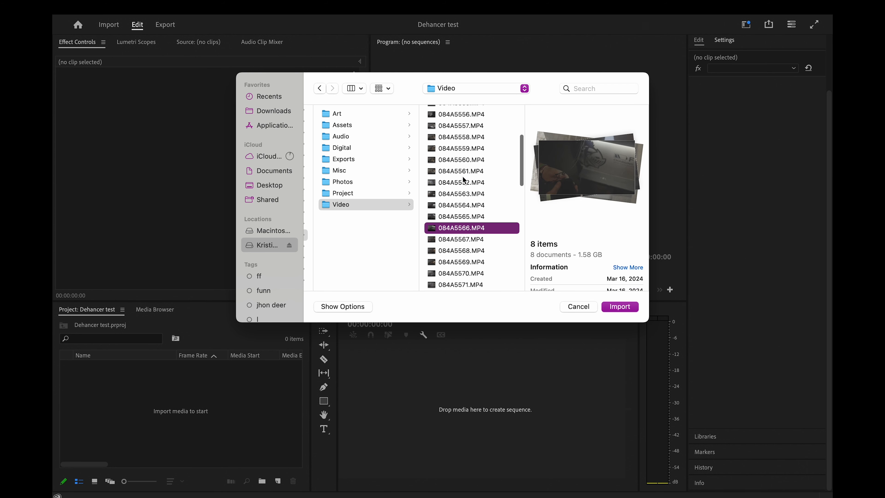
{"action": "left_click", "coordinate": [464, 216], "text": "super"}
{"action": "left_click", "coordinate": [624, 306]}
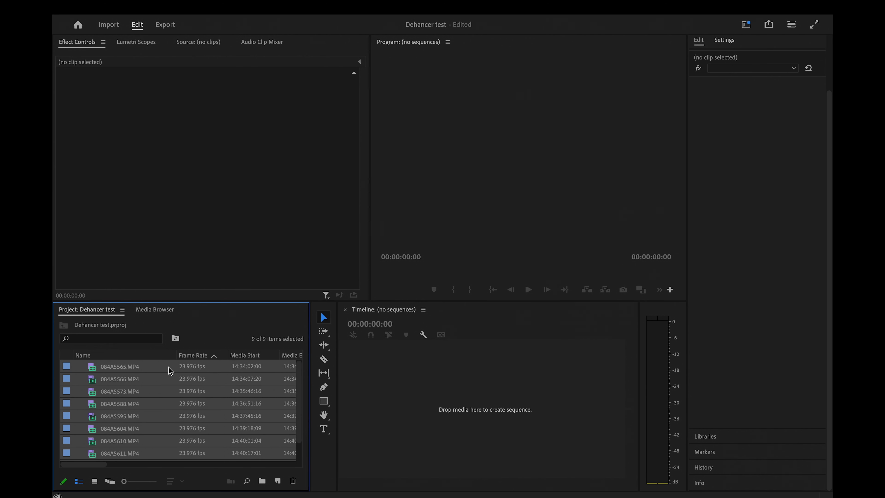
Create a sequence from clip 084A5565.MP4 and move the playhead to 00:00:03:23
{"action": "left_click", "coordinate": [168, 368]}
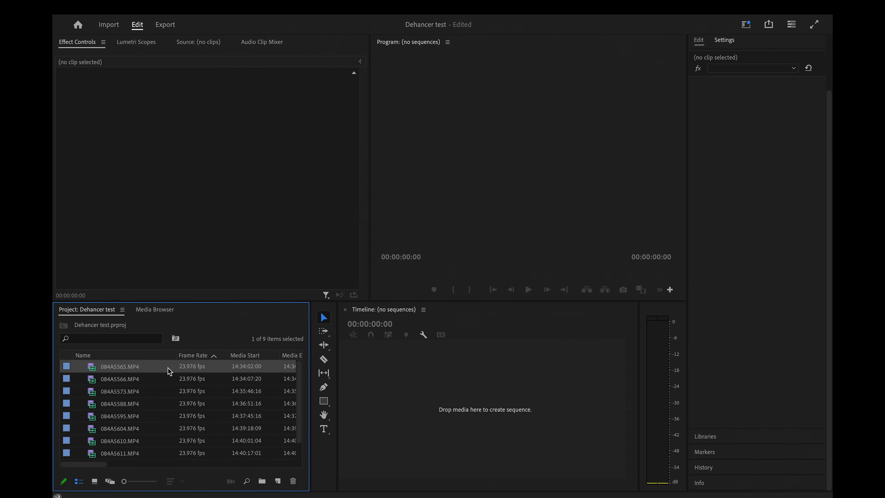
{"action": "left_click_drag", "start_coordinate": [169, 370], "coordinate": [484, 400]}
{"action": "left_click", "coordinate": [515, 335]}
Create an adjustment layer of 3840 × 2160 at 23.976 fps with Square Pixels (1.0)
{"action": "right_click", "coordinate": [238, 326]}
{"action": "mouse_move", "coordinate": [286, 336]}
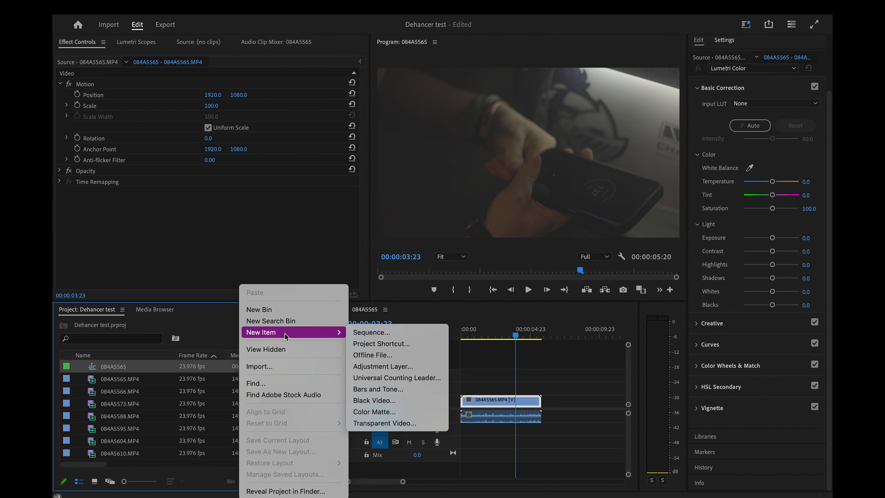
{"action": "left_click", "coordinate": [385, 367]}
{"action": "left_click", "coordinate": [455, 270]}
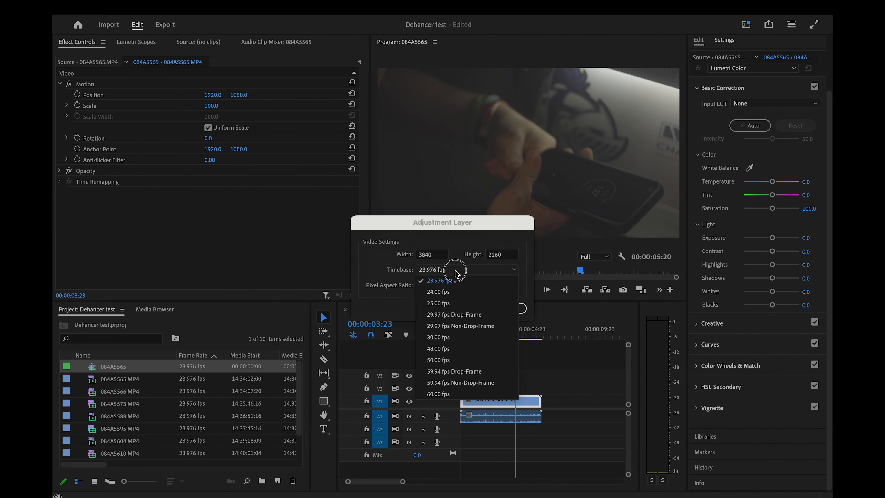
{"action": "left_click", "coordinate": [456, 270]}
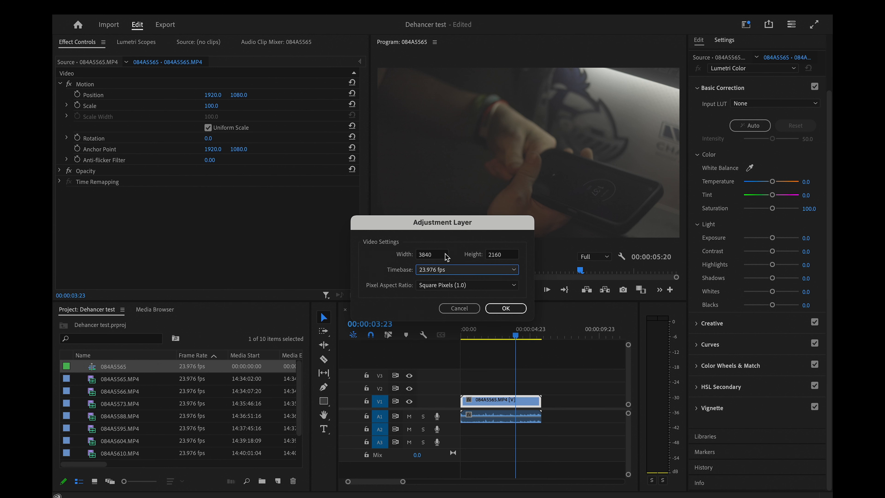
{"action": "left_click", "coordinate": [469, 287]}
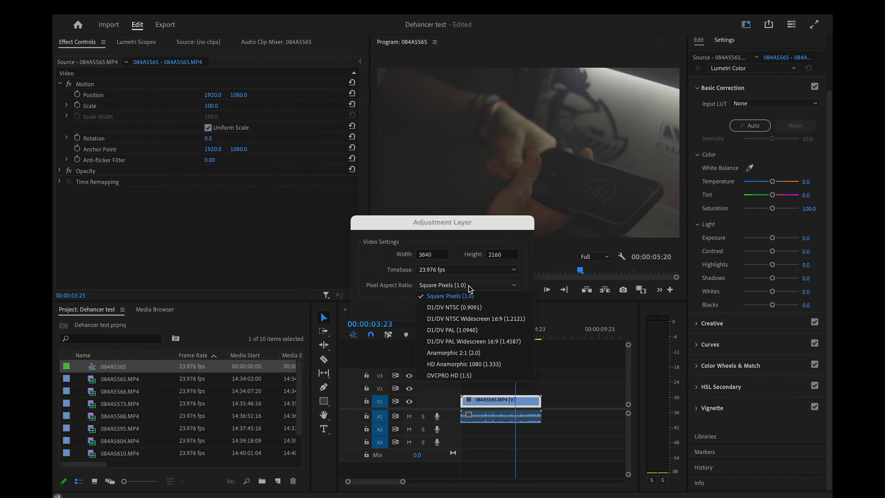
{"action": "left_click", "coordinate": [468, 296]}
{"action": "left_click", "coordinate": [506, 310]}
Place the adjustment layer on track V3 above the clip and extend it to the clip's end
{"action": "left_click_drag", "start_coordinate": [122, 366], "coordinate": [468, 375]}
{"action": "left_click_drag", "start_coordinate": [528, 375], "coordinate": [540, 375]}
{"action": "left_click", "coordinate": [528, 378]}
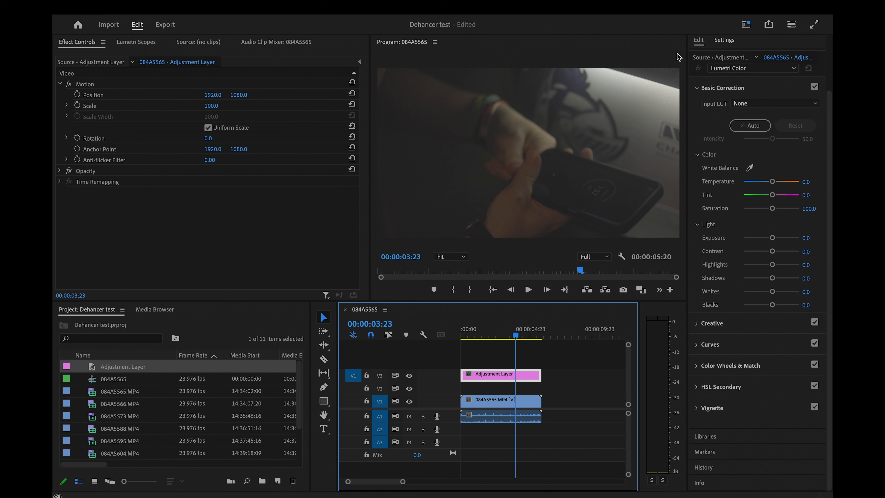
Search the effects library for "film" and collapse the preset groups to reach the Film Emulation effects
{"action": "left_click", "coordinate": [715, 89]}
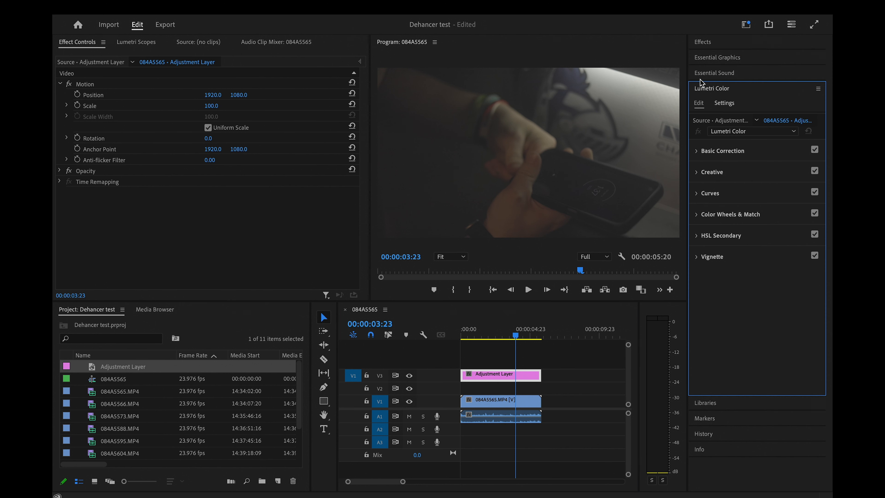
{"action": "left_click", "coordinate": [704, 42]}
{"action": "left_click", "coordinate": [710, 58]}
{"action": "type", "text": "film"}
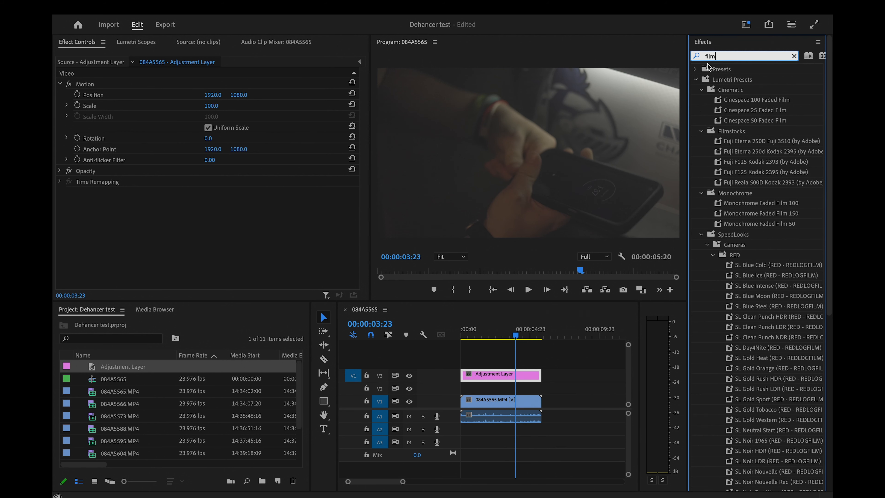
{"action": "left_click", "coordinate": [695, 69]}
{"action": "left_click", "coordinate": [696, 80]}
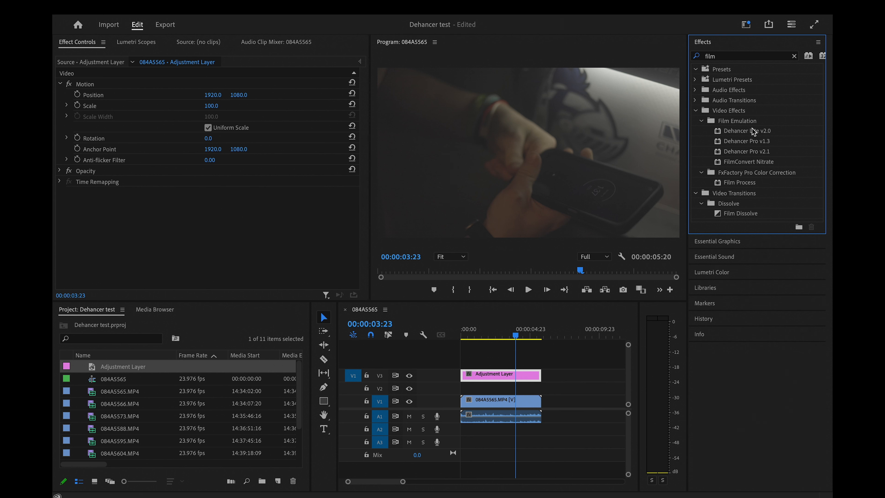
Apply the Dehancer Pro v2.1 effect to the adjustment layer and move the playhead to 00:00:00:06
{"action": "left_click", "coordinate": [761, 132]}
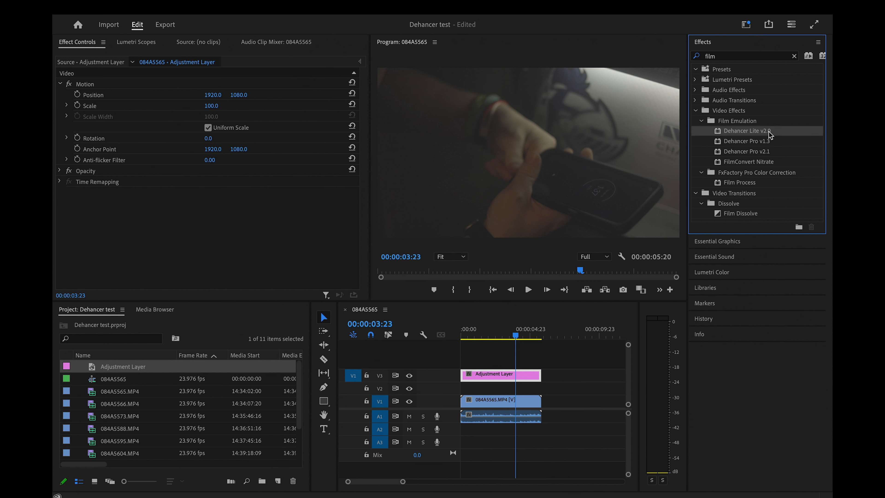
{"action": "left_click", "coordinate": [770, 142]}
{"action": "left_click", "coordinate": [771, 152]}
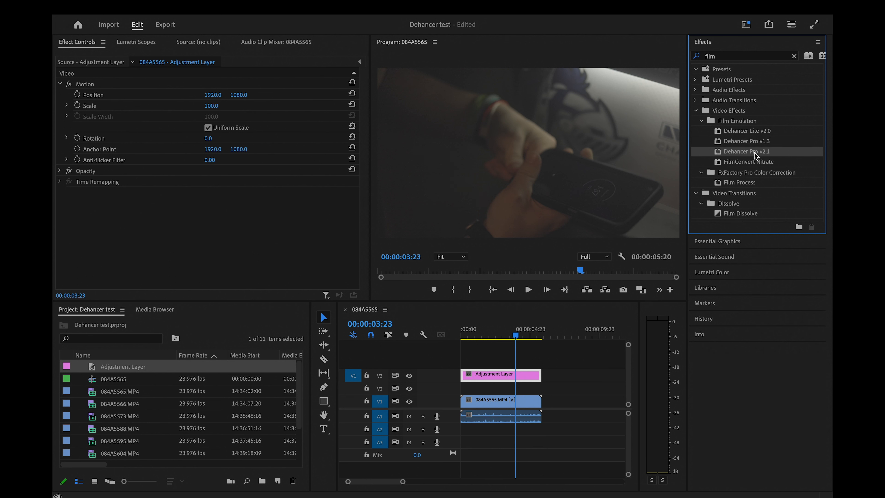
{"action": "left_click_drag", "start_coordinate": [755, 156], "coordinate": [484, 377]}
{"action": "left_click_drag", "start_coordinate": [515, 335], "coordinate": [464, 336]}
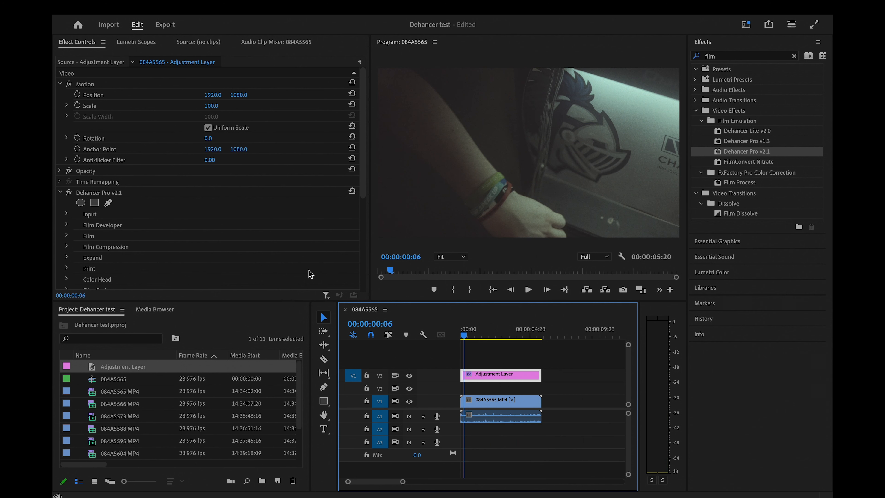
{"action": "scroll", "coordinate": [145, 192], "scroll_direction": "down", "scroll_amount": 5}
{"action": "scroll", "coordinate": [142, 192], "scroll_direction": "up", "scroll_amount": 5}
{"action": "left_click", "coordinate": [137, 42]}
{"action": "left_click", "coordinate": [189, 42]}
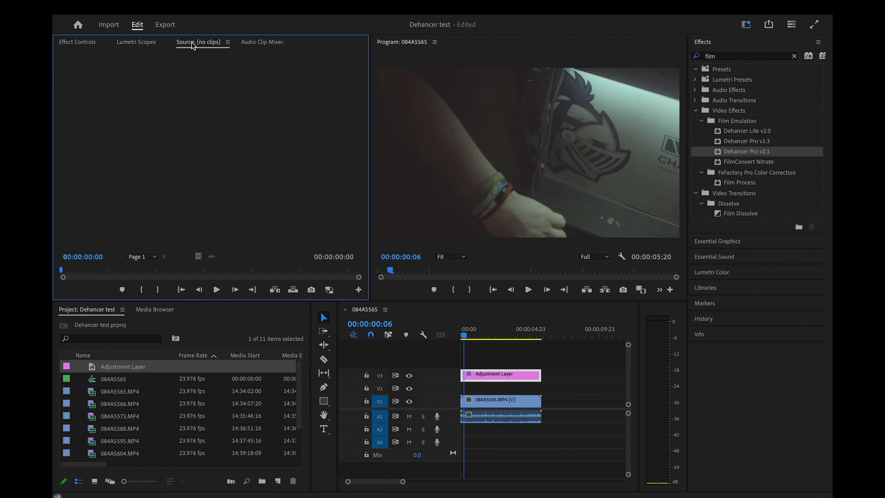
{"action": "left_click", "coordinate": [264, 43]}
{"action": "left_click", "coordinate": [85, 43]}
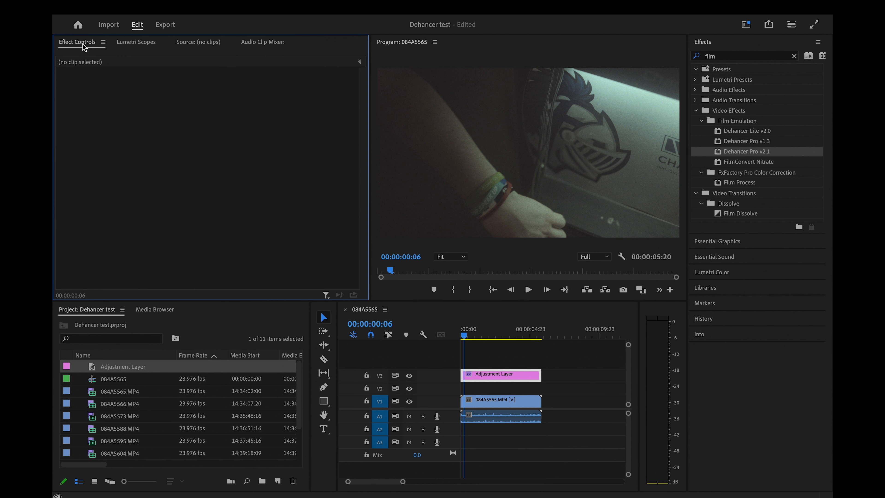
Set the adjustment layer's Dehancer Pro input source to Choose Camera and its camera to Canon / R5C / C-Log 3 Cinema Gamut
{"action": "left_click", "coordinate": [481, 374]}
{"action": "scroll", "coordinate": [211, 204], "scroll_direction": "down", "scroll_amount": 3}
{"action": "left_click", "coordinate": [66, 131]}
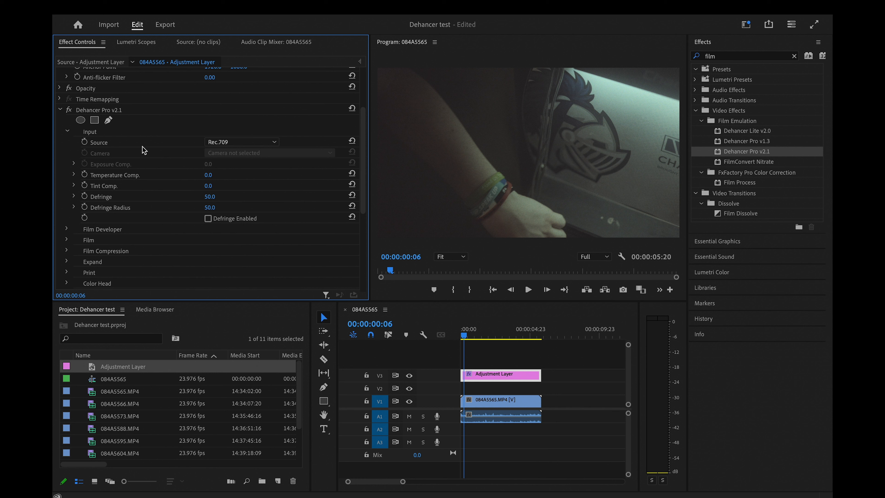
{"action": "left_click", "coordinate": [246, 142]}
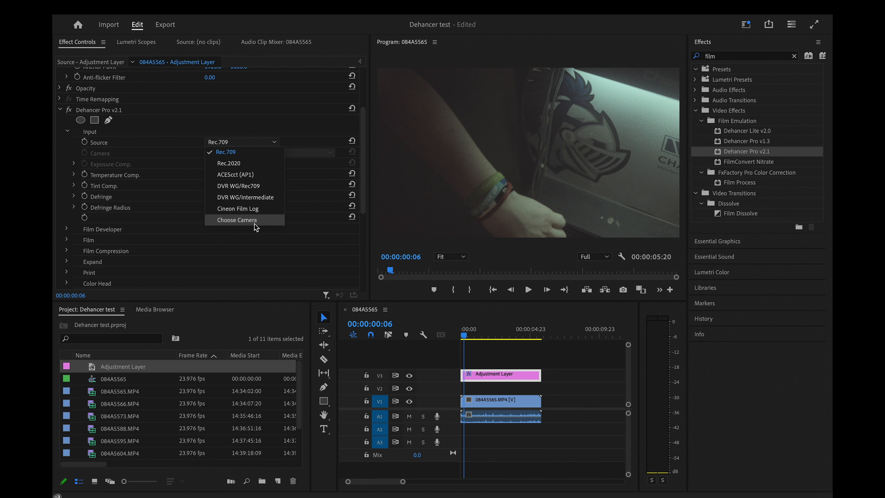
{"action": "left_click", "coordinate": [254, 222]}
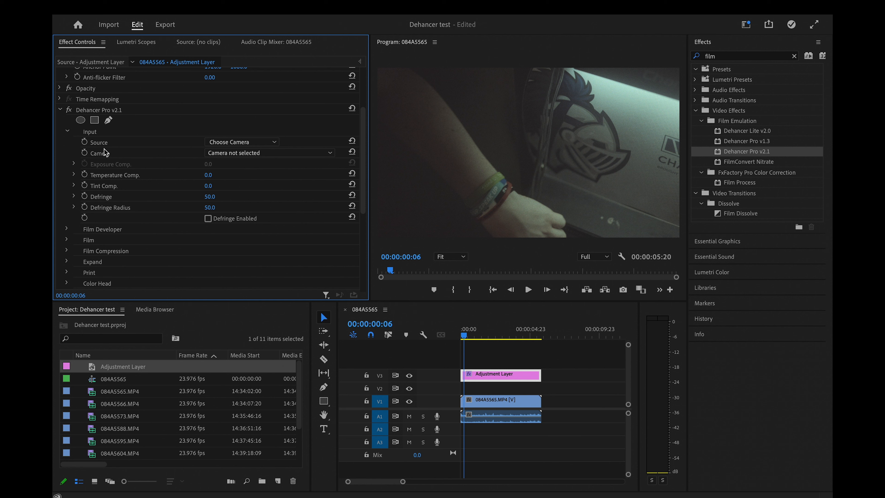
{"action": "left_click", "coordinate": [259, 156]}
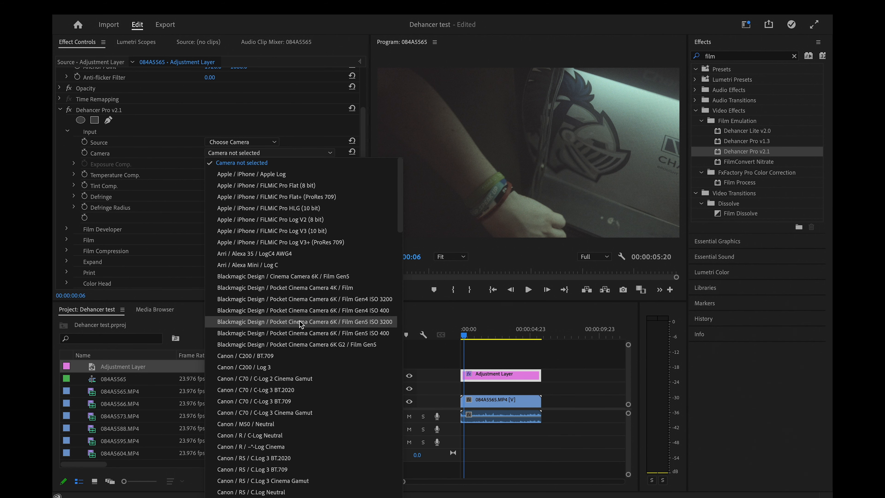
{"action": "scroll", "coordinate": [301, 324], "scroll_direction": "down", "scroll_amount": 5}
{"action": "left_click", "coordinate": [264, 380]}
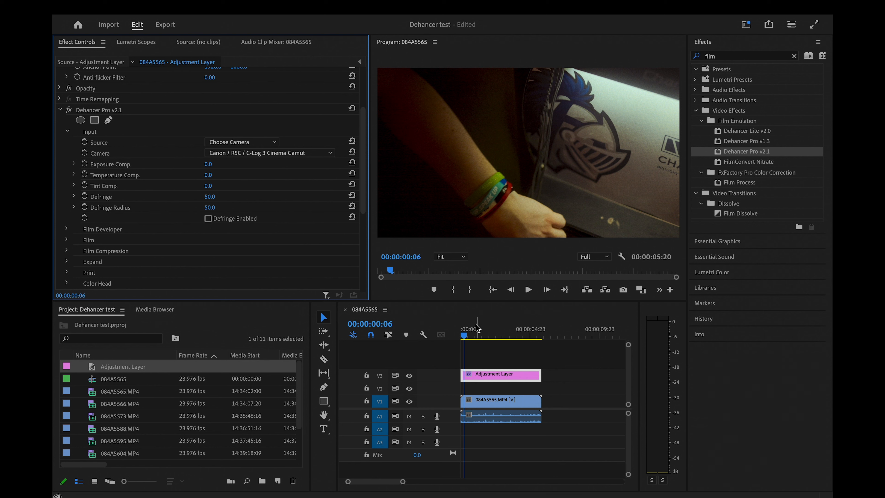
Scrub through the sequence to preview the Dehancer camera profile on the clip
{"action": "left_click", "coordinate": [465, 338]}
{"action": "left_click_drag", "start_coordinate": [465, 338], "coordinate": [519, 336]}
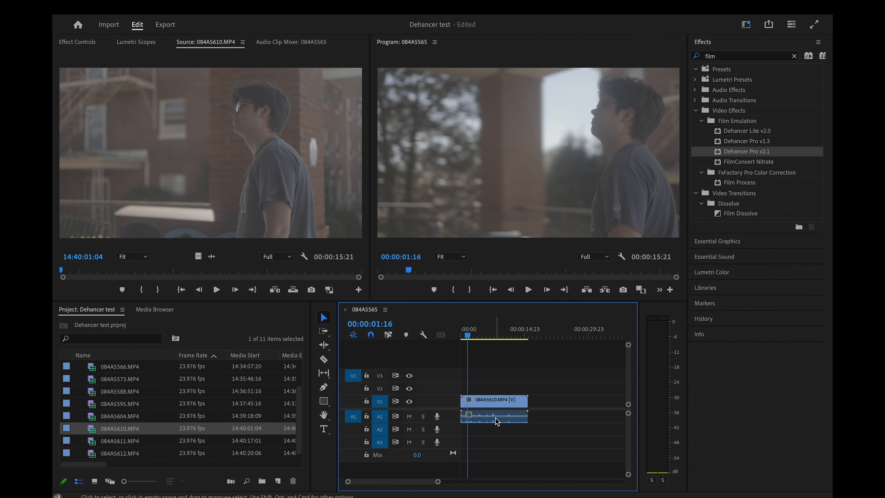
Create another 3840 × 2160, 23.976 fps adjustment layer and place it on track V3 over the full length of clip 084A5610.MP4
{"action": "left_click", "coordinate": [496, 420]}
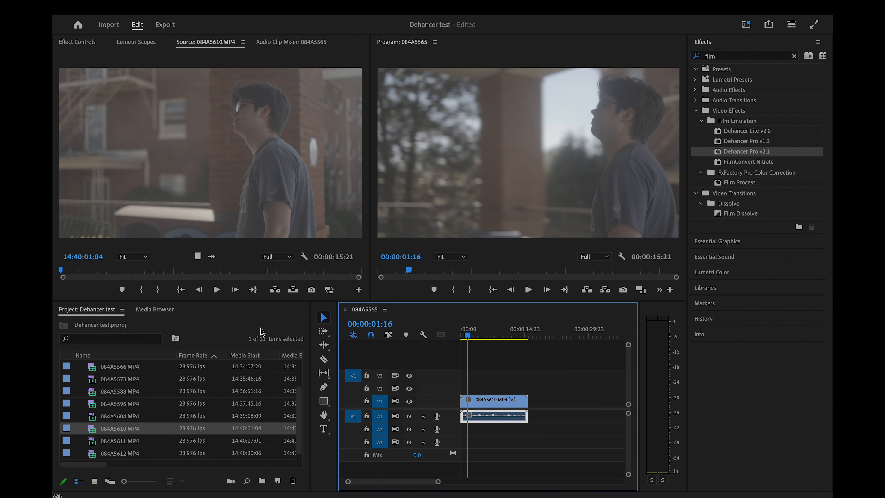
{"action": "right_click", "coordinate": [225, 325]}
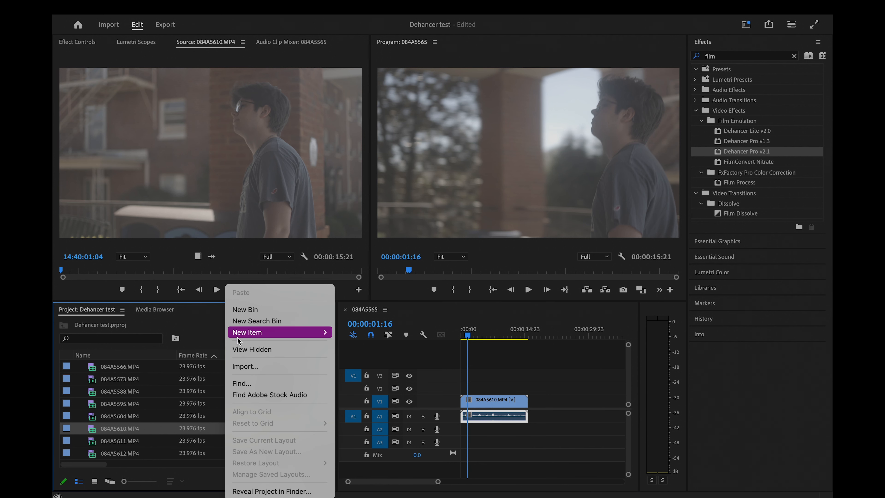
{"action": "mouse_move", "coordinate": [271, 334]}
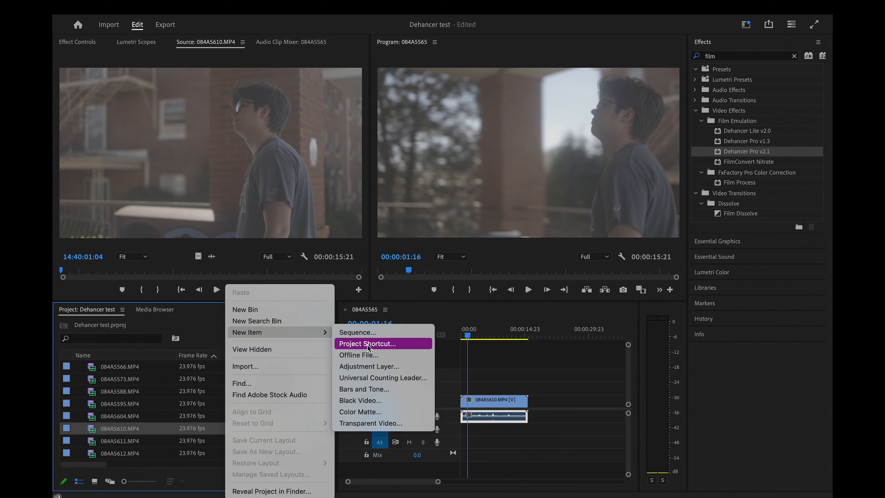
{"action": "left_click", "coordinate": [375, 367]}
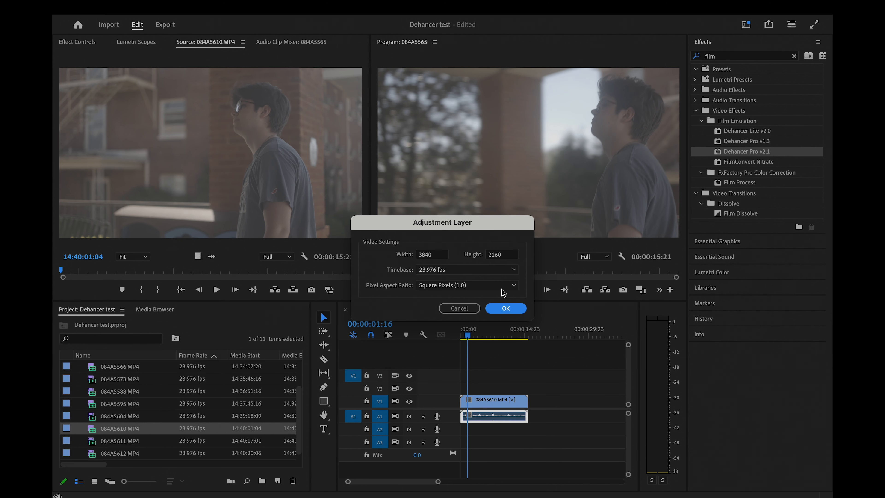
{"action": "left_click", "coordinate": [505, 306]}
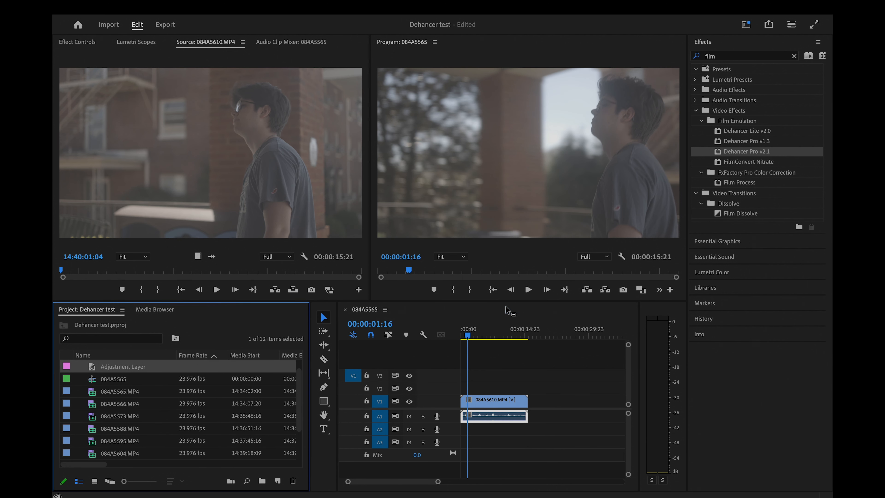
{"action": "left_click_drag", "start_coordinate": [129, 369], "coordinate": [528, 389]}
{"action": "left_click_drag", "start_coordinate": [512, 388], "coordinate": [512, 378]}
Set the adjustment layer's Dehancer input source to Choose Camera with a Canon C-Log 3 camera profile, and move the playhead to 00:00:00:06
{"action": "left_click", "coordinate": [230, 224]}
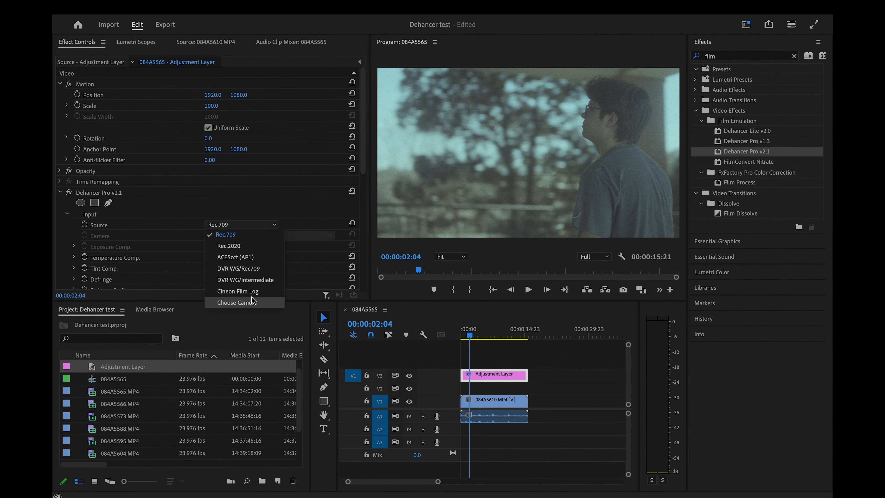
{"action": "left_click", "coordinate": [253, 302]}
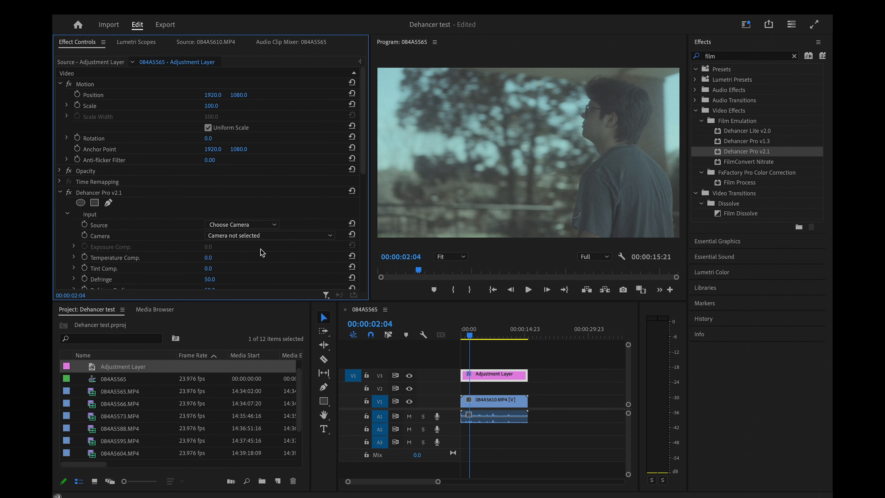
{"action": "left_click", "coordinate": [255, 236]}
{"action": "scroll", "coordinate": [279, 384], "scroll_direction": "down", "scroll_amount": 5}
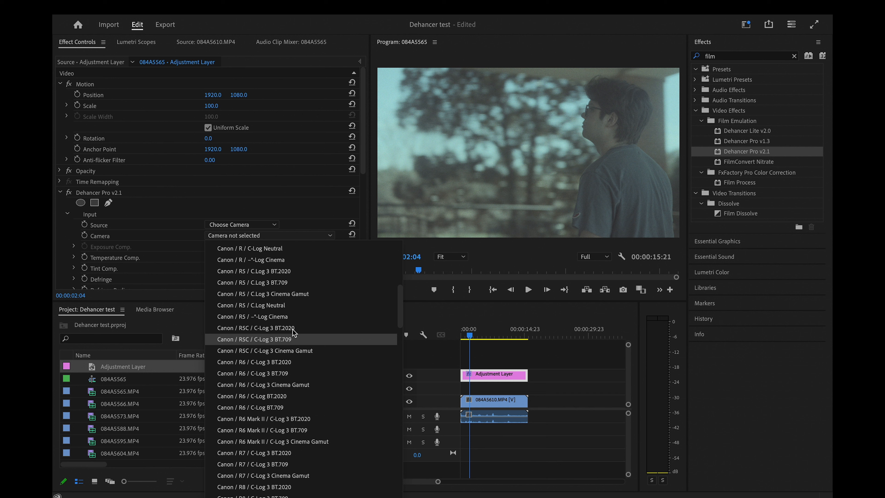
{"action": "scroll", "coordinate": [286, 421], "scroll_direction": "down", "scroll_amount": 3}
{"action": "scroll", "coordinate": [286, 418], "scroll_direction": "down", "scroll_amount": 1}
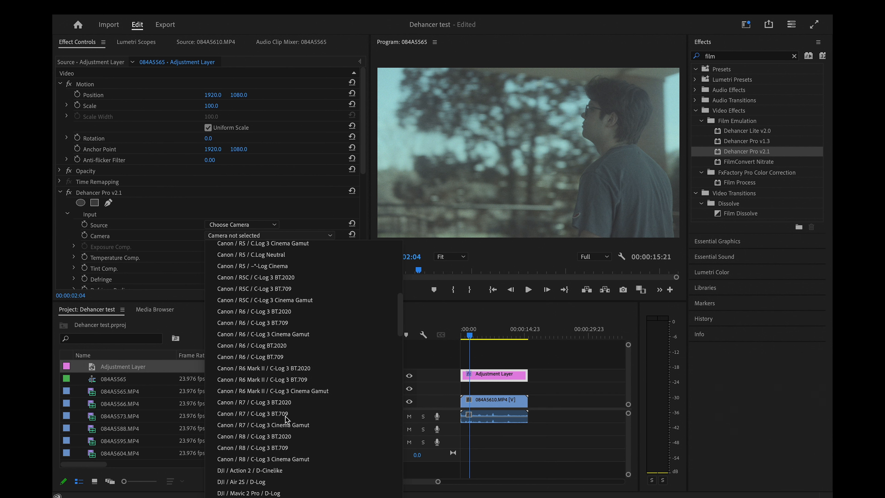
{"action": "left_click", "coordinate": [263, 334]}
{"action": "mouse_move", "coordinate": [472, 340]}
{"action": "left_mouse_down"}
{"action": "mouse_move", "coordinate": [449, 340]}
{"action": "mouse_move", "coordinate": [503, 339]}
{"action": "mouse_move", "coordinate": [462, 340]}
{"action": "left_mouse_up"}
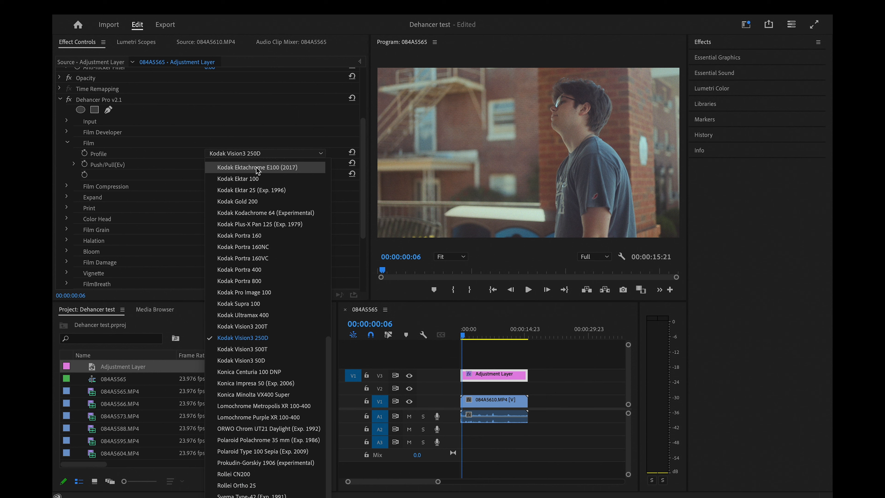
Try the Polaroid Polachrome 35 mm (Exp. 1986) and Polaroid Type 100 Sepia (Exp. 2009) film profiles on the shot
{"action": "scroll", "coordinate": [256, 168], "scroll_direction": "up", "scroll_amount": 10}
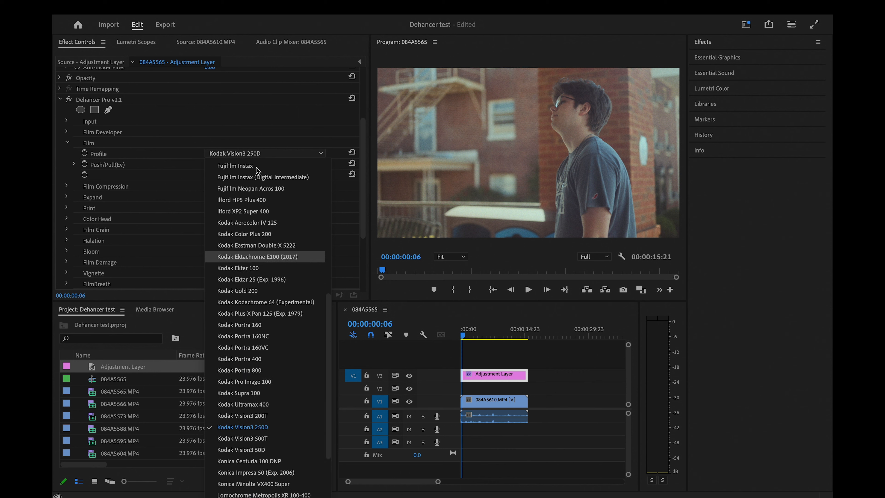
{"action": "scroll", "coordinate": [259, 339], "scroll_direction": "down", "scroll_amount": 12}
{"action": "scroll", "coordinate": [260, 340], "scroll_direction": "up", "scroll_amount": 12}
{"action": "scroll", "coordinate": [259, 341], "scroll_direction": "down", "scroll_amount": 12}
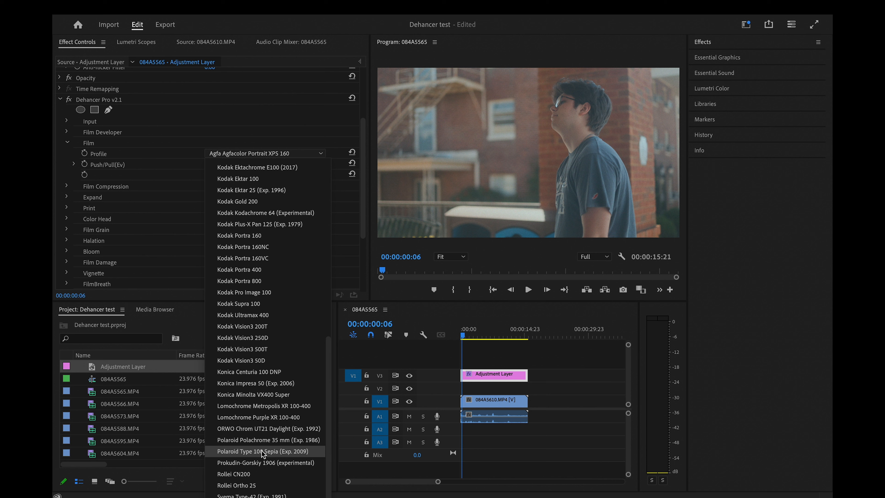
{"action": "left_click", "coordinate": [268, 440]}
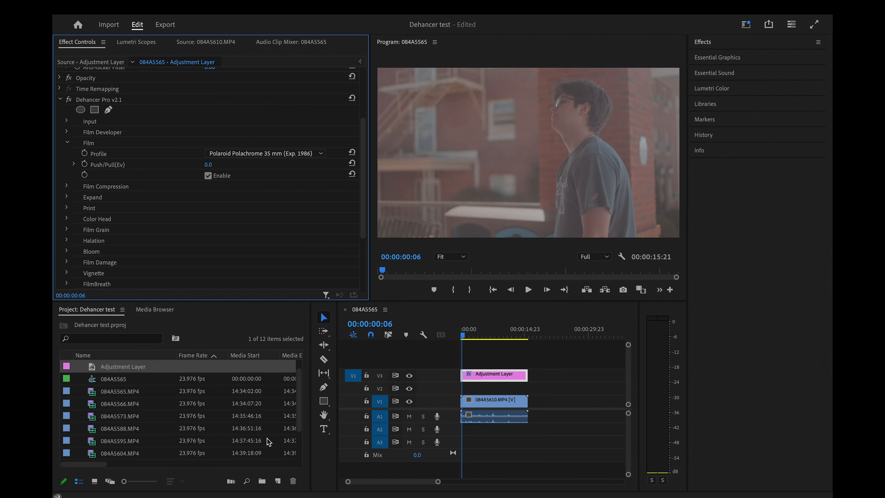
{"action": "left_click", "coordinate": [498, 336]}
{"action": "left_click_drag", "start_coordinate": [499, 337], "coordinate": [462, 336]}
{"action": "left_click", "coordinate": [247, 154]}
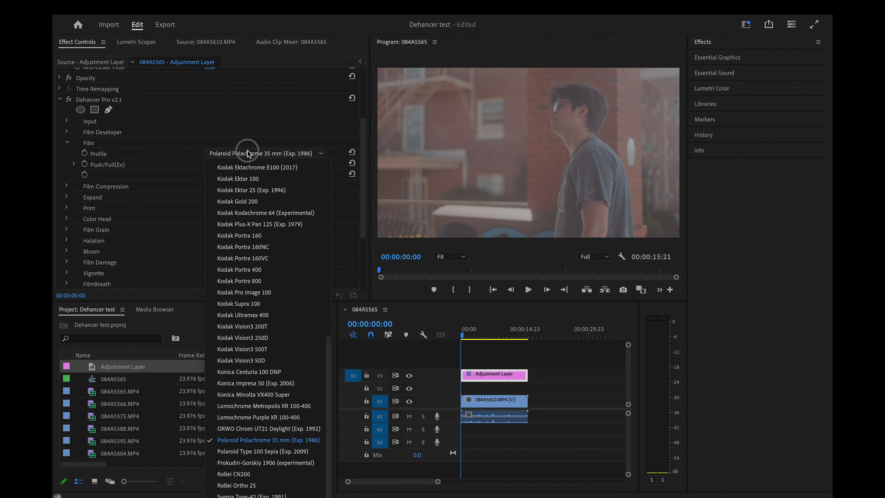
{"action": "left_click", "coordinate": [248, 451]}
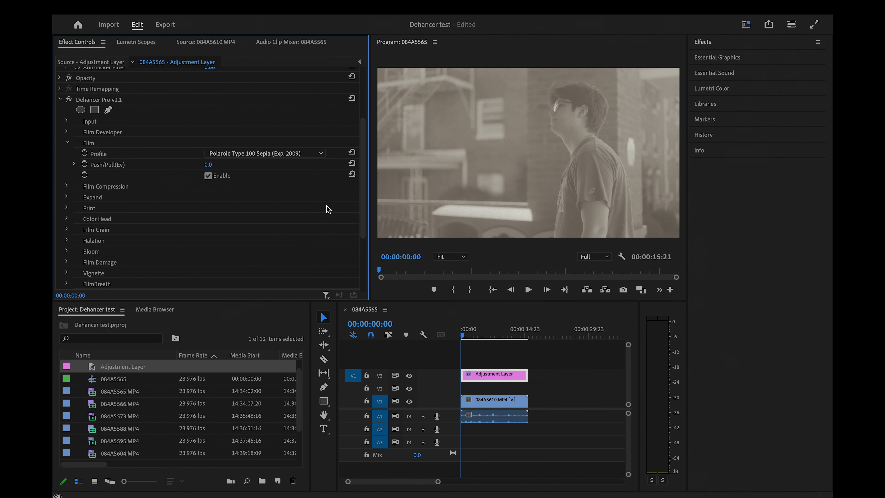
Try the Kodak Portra 160, Portra 400 and Portra 800 film profiles one after another on the same frame
{"action": "left_click", "coordinate": [289, 154]}
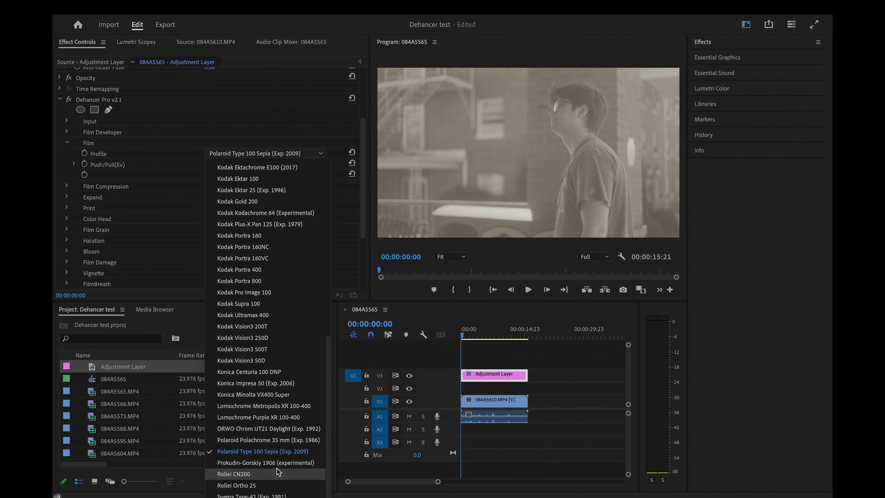
{"action": "left_click", "coordinate": [249, 237]}
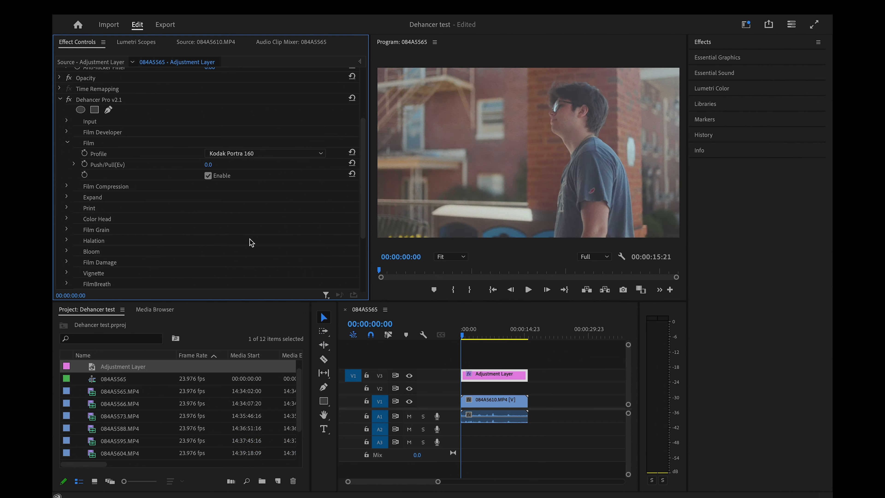
{"action": "left_click", "coordinate": [250, 154]}
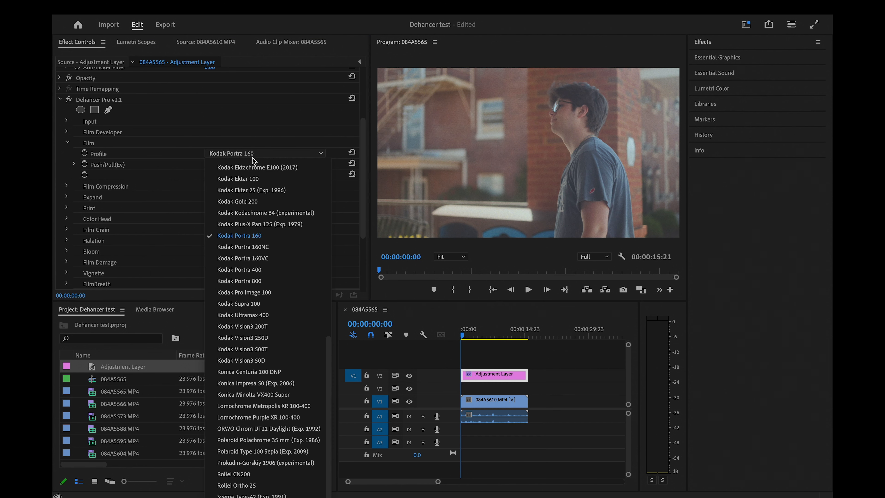
{"action": "left_click", "coordinate": [267, 270]}
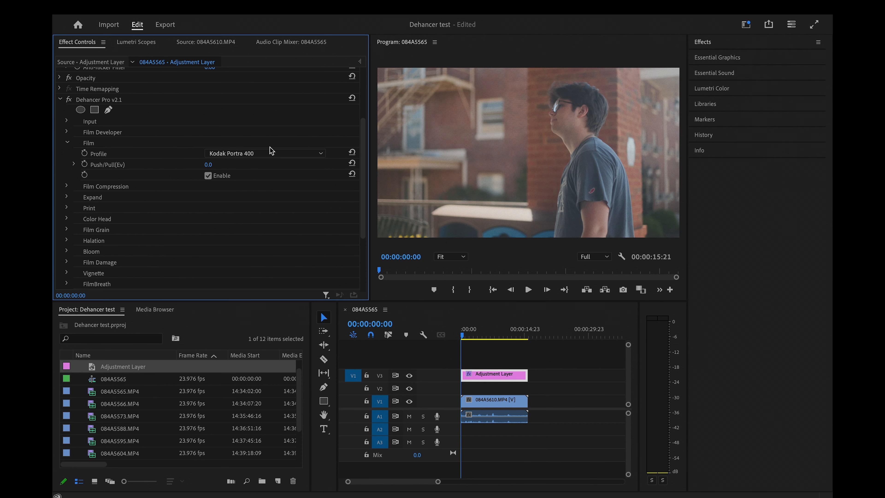
{"action": "left_click", "coordinate": [269, 155]}
{"action": "left_click", "coordinate": [266, 281]}
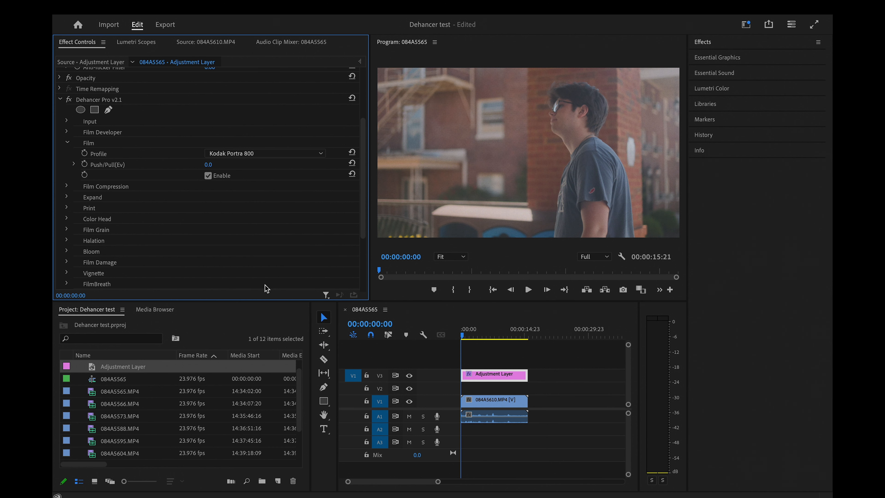
Compare the Kodak Vision3 film profiles by applying 200T, 250D, 500T and 50D, then returning to 200T
{"action": "left_click", "coordinate": [259, 157]}
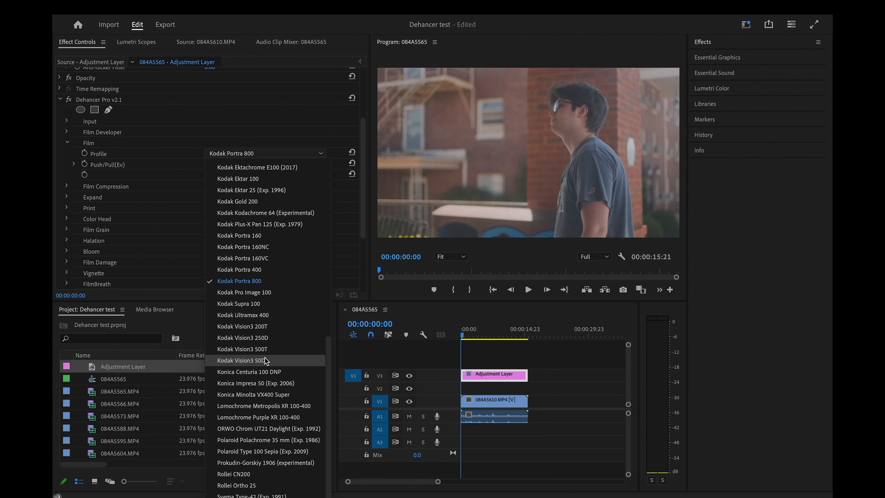
{"action": "left_click", "coordinate": [268, 326]}
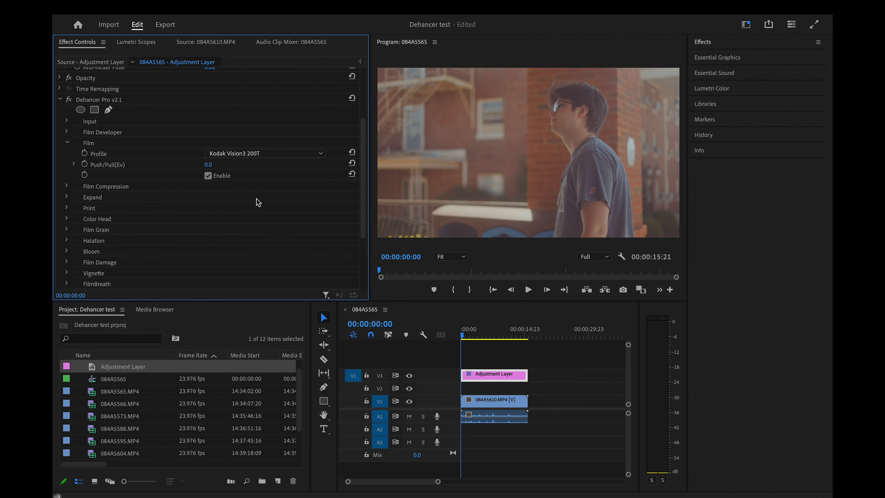
{"action": "left_click", "coordinate": [253, 154]}
{"action": "left_click", "coordinate": [267, 337]}
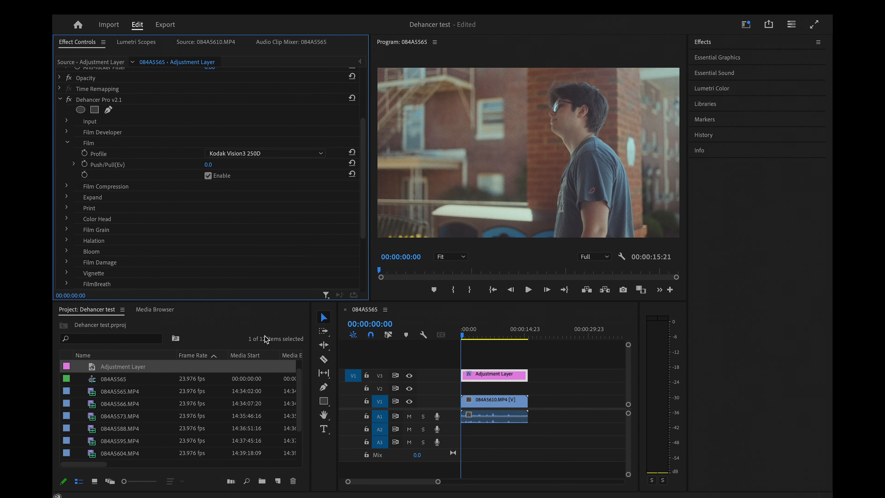
{"action": "left_click", "coordinate": [282, 155]}
{"action": "left_click", "coordinate": [287, 349]}
{"action": "left_click", "coordinate": [277, 154]}
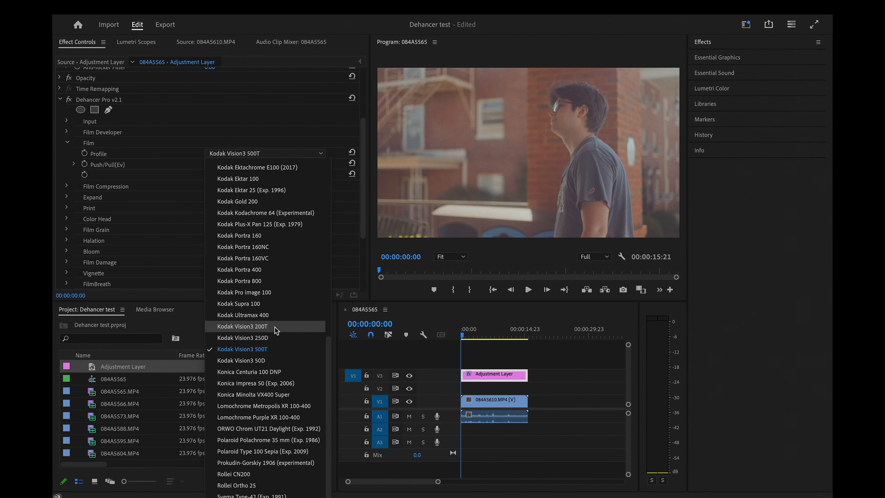
{"action": "left_click", "coordinate": [267, 359]}
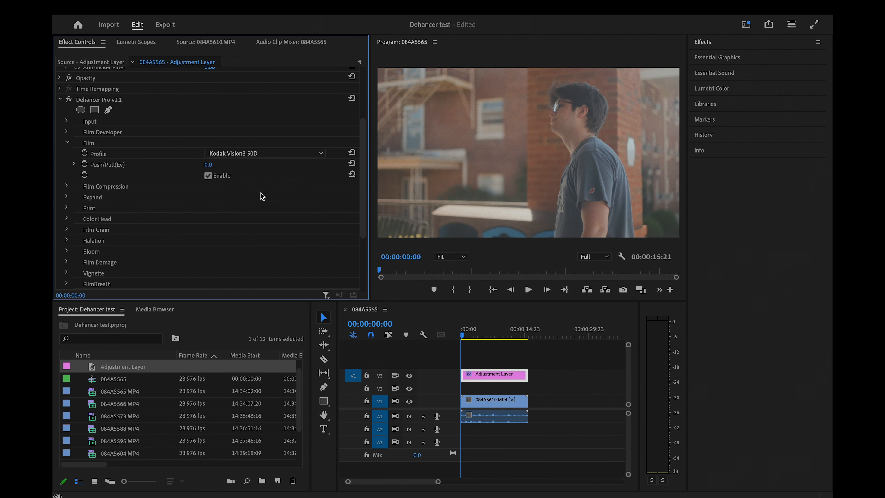
{"action": "left_click", "coordinate": [266, 154]}
{"action": "left_click", "coordinate": [262, 327]}
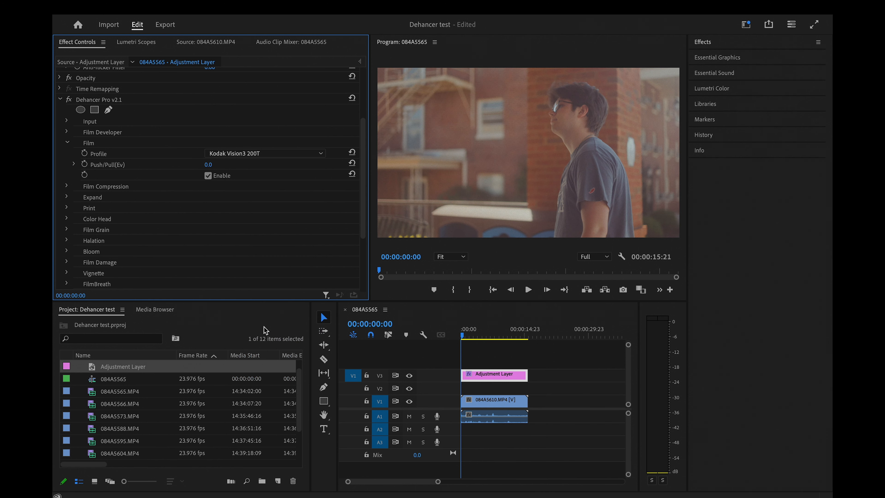
Set the Dehancer film profile to Kodak Vision3 250D
{"action": "left_click", "coordinate": [251, 152]}
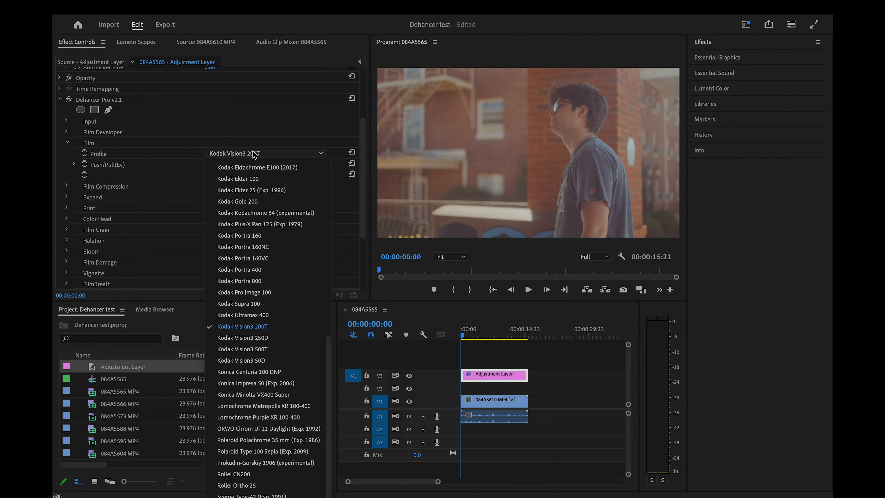
{"action": "left_click", "coordinate": [266, 341]}
{"action": "left_click", "coordinate": [252, 153]}
{"action": "left_click", "coordinate": [266, 339]}
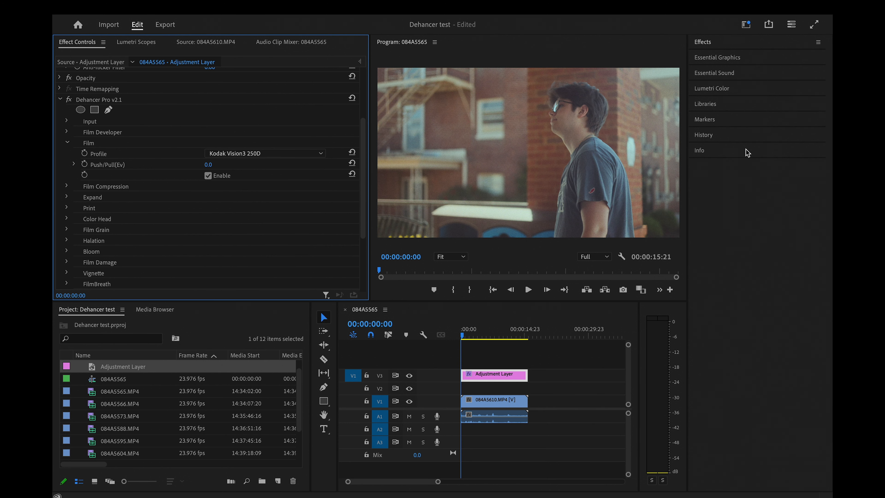
Expand Dehancer's LUT Generator settings and review its LUT size and export options
{"action": "scroll", "coordinate": [126, 262], "scroll_direction": "down", "scroll_amount": 3}
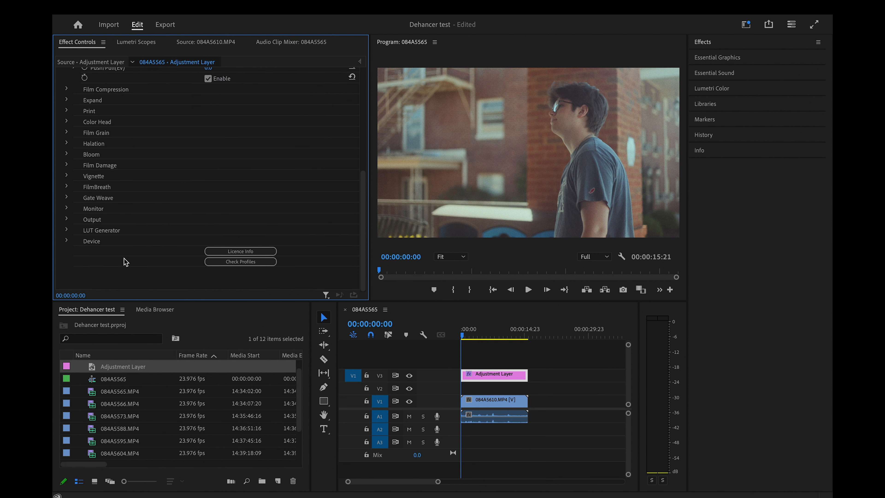
{"action": "left_click", "coordinate": [66, 230]}
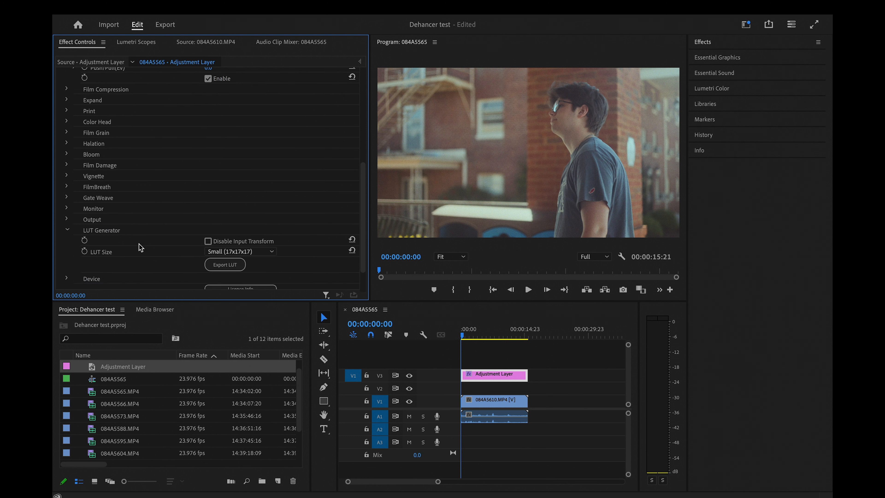
{"action": "scroll", "coordinate": [131, 256], "scroll_direction": "down", "scroll_amount": 2}
{"action": "scroll", "coordinate": [146, 229], "scroll_direction": "up", "scroll_amount": 3}
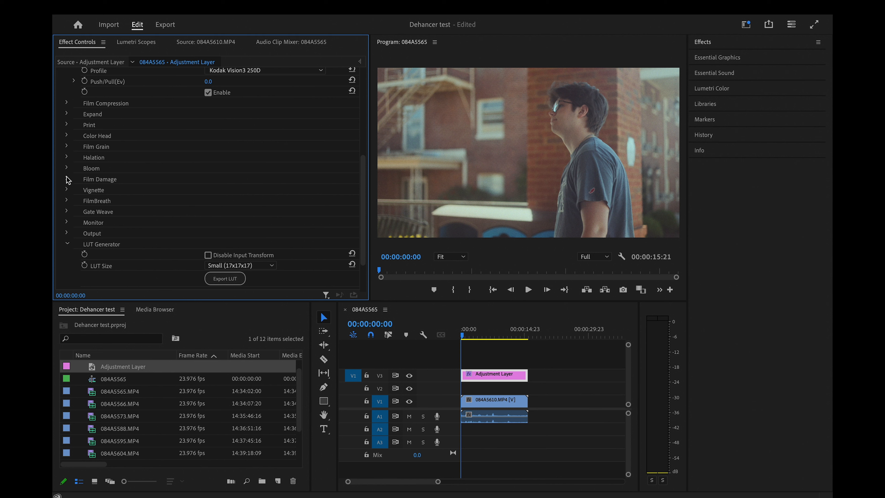
Set Dehancer's Bloom profile to Custom with Highlights 95, Details 97, Diffusion 85 and Amplify 83
{"action": "left_click", "coordinate": [67, 167]}
{"action": "left_click", "coordinate": [247, 181]}
{"action": "left_click", "coordinate": [249, 190]}
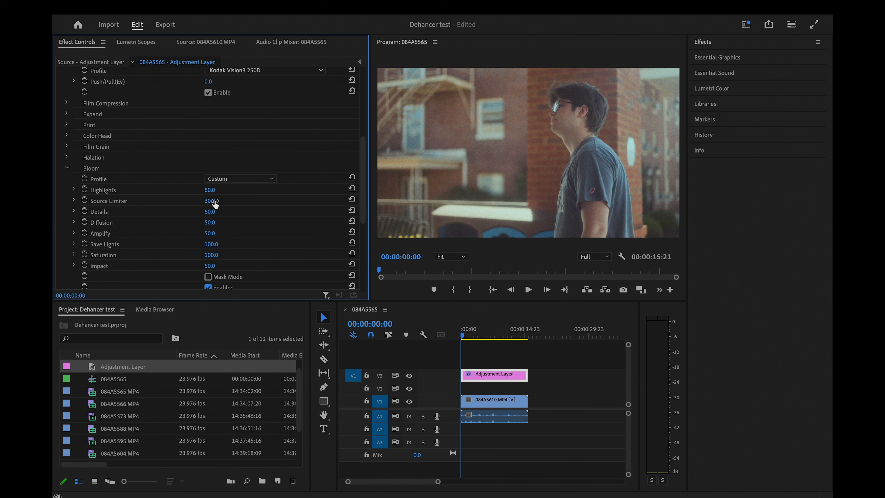
{"action": "mouse_move", "coordinate": [211, 222]}
{"action": "left_mouse_down"}
{"action": "mouse_move", "coordinate": [226, 223]}
{"action": "mouse_move", "coordinate": [207, 223]}
{"action": "mouse_move", "coordinate": [220, 224]}
{"action": "mouse_move", "coordinate": [211, 212]}
{"action": "mouse_move", "coordinate": [221, 211]}
{"action": "left_mouse_up"}
{"action": "left_click_drag", "start_coordinate": [215, 233], "coordinate": [218, 231]}
{"action": "left_click_drag", "start_coordinate": [214, 192], "coordinate": [219, 192]}
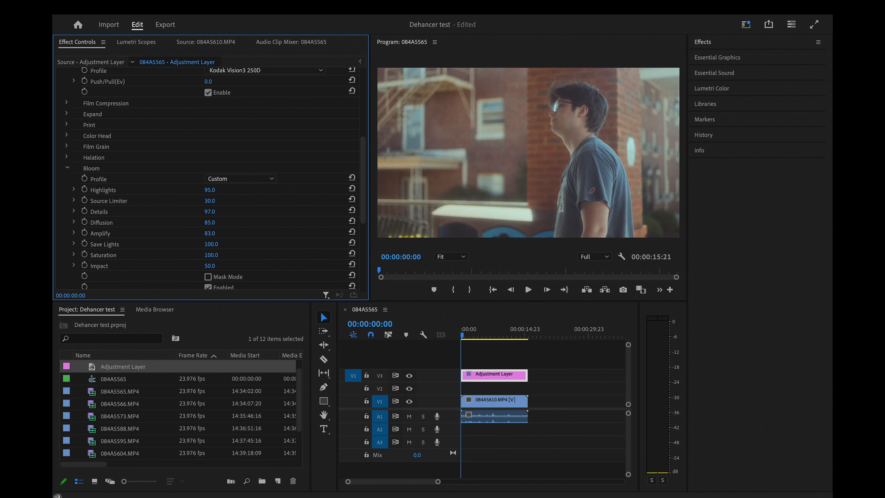
Customize Dehancer's Halation with the Custom profile, setting Smoothness to 84 and Amplify to 85
{"action": "left_click", "coordinate": [67, 157]}
{"action": "scroll", "coordinate": [139, 167], "scroll_direction": "down", "scroll_amount": 3}
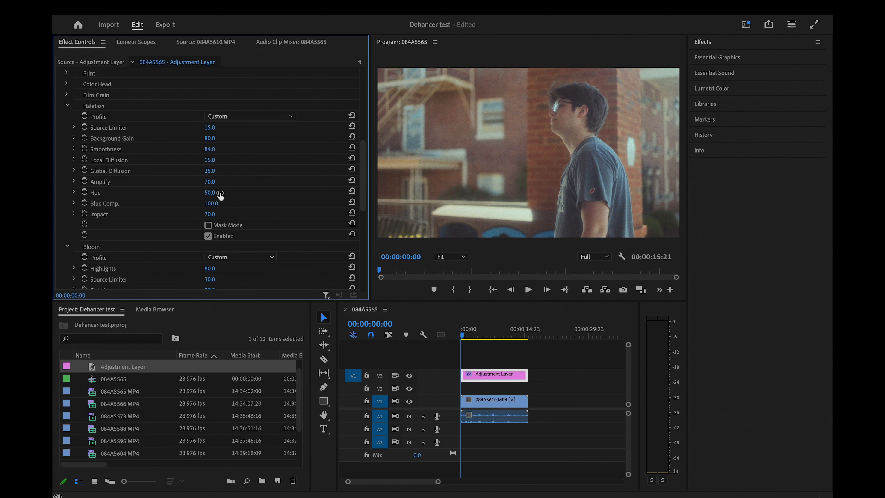
{"action": "left_click", "coordinate": [217, 149]}
{"action": "left_click_drag", "start_coordinate": [212, 181], "coordinate": [220, 181]}
Scrub through the clip to preview the halation and bloom, and return the playhead to the sequence start
{"action": "left_click", "coordinate": [488, 337]}
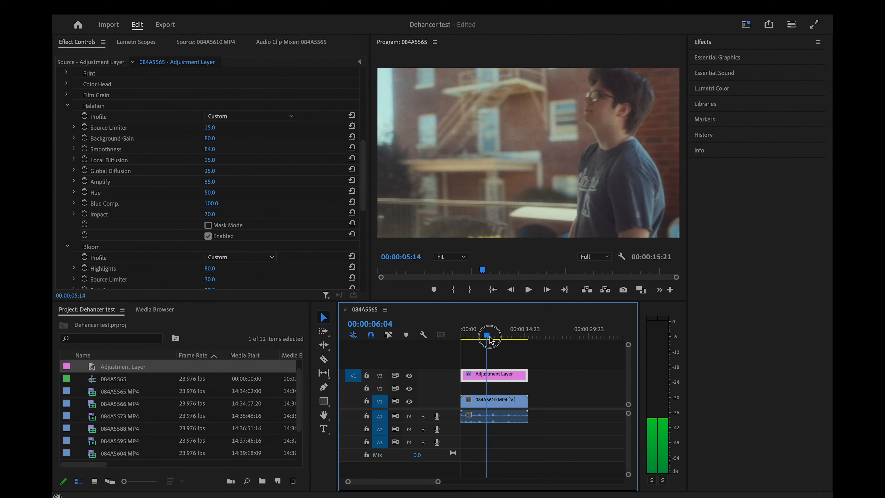
{"action": "left_click_drag", "start_coordinate": [489, 339], "coordinate": [495, 340]}
{"action": "left_click_drag", "start_coordinate": [493, 337], "coordinate": [461, 338]}
Collapse the Halation settings and open the Film Grain profile choices
{"action": "left_click", "coordinate": [68, 105]}
{"action": "left_click", "coordinate": [67, 94]}
{"action": "left_click", "coordinate": [231, 108]}
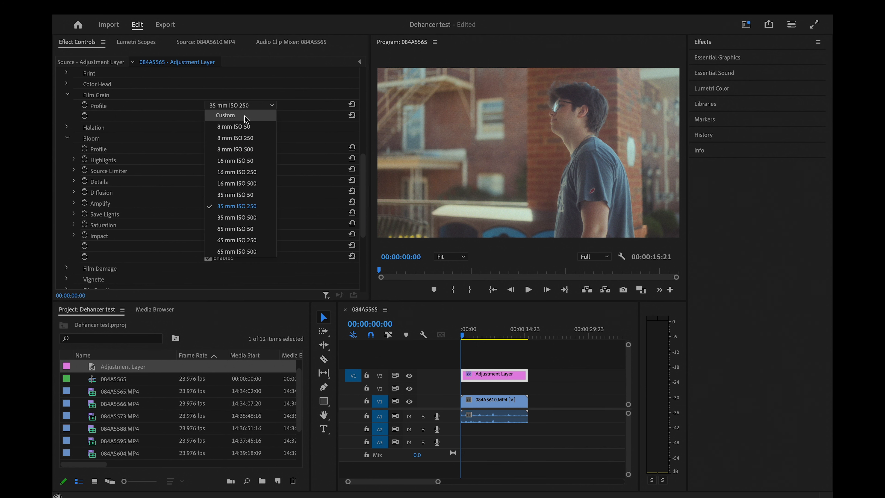